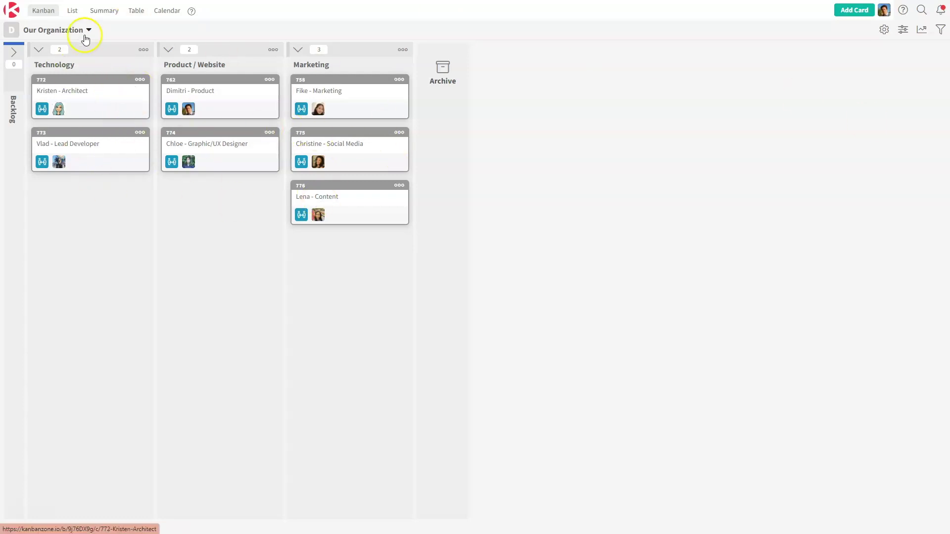
Step: Browse the Marketing Team and Software Team boards, ending on the Our Organization board
{"action": "left_click", "coordinate": [76, 30]}
{"action": "left_click", "coordinate": [68, 176]}
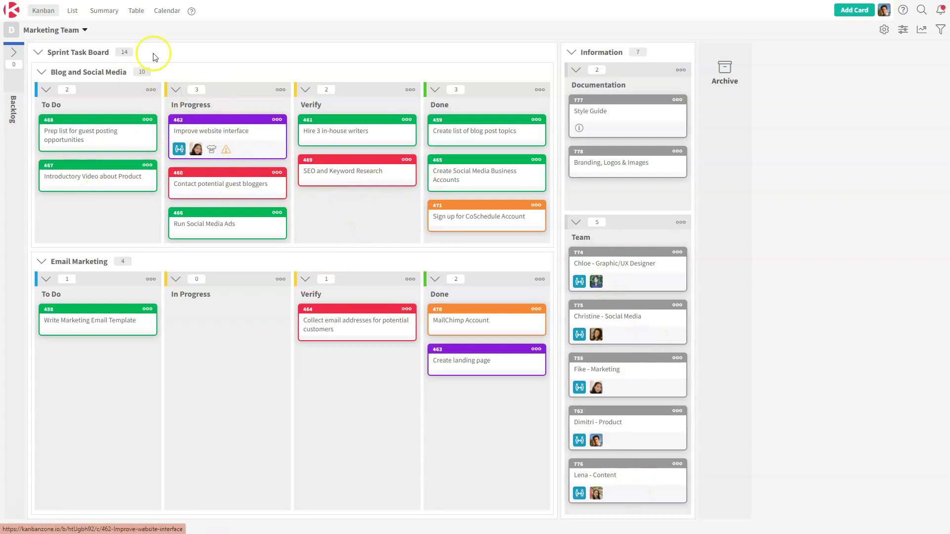
{"action": "left_click", "coordinate": [47, 31]}
{"action": "left_click", "coordinate": [53, 194]}
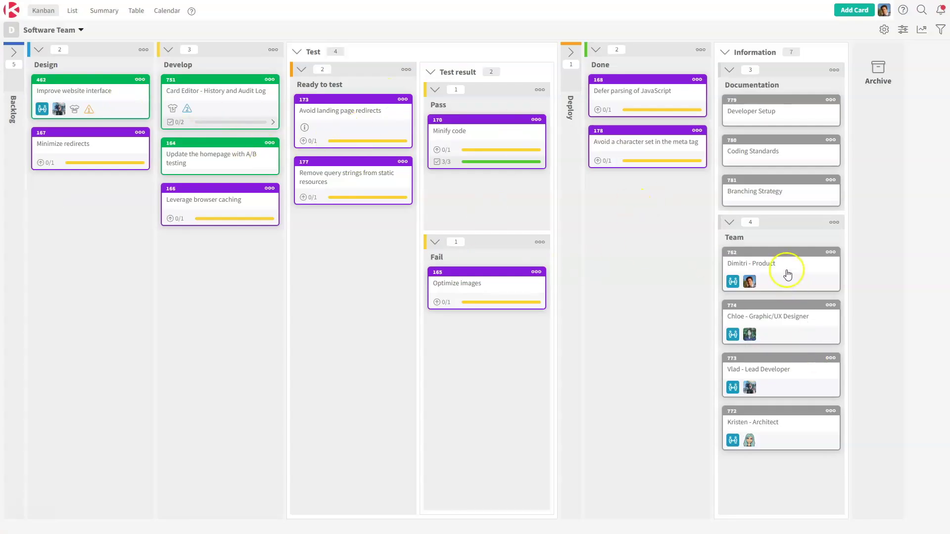
{"action": "left_click", "coordinate": [70, 30]}
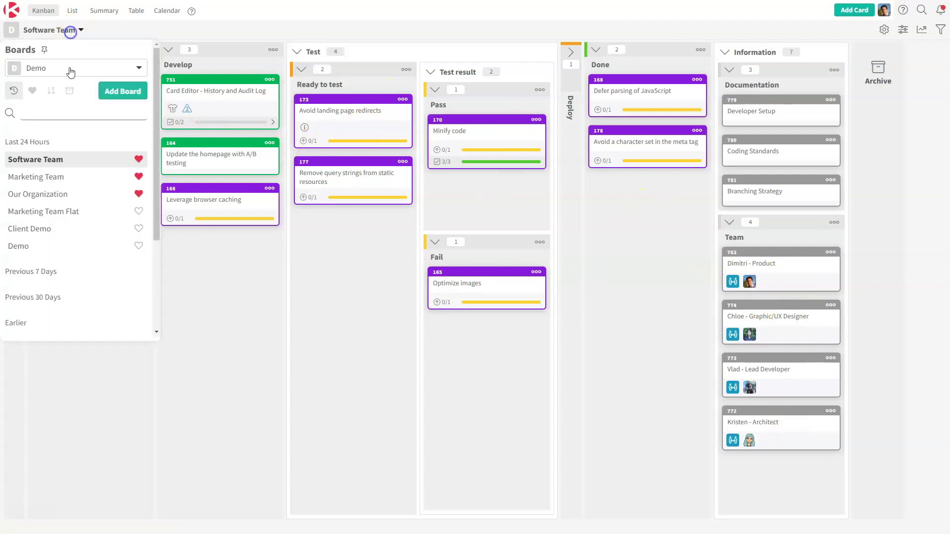
{"action": "left_click", "coordinate": [70, 204]}
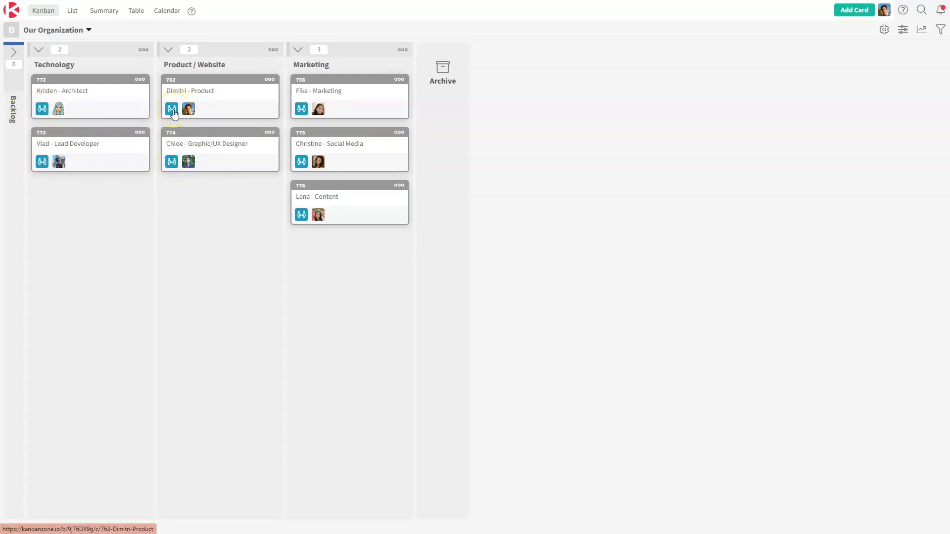
Step: Follow the Dimitri - Product card's mirror link to the Marketing Team board's Team lane
{"action": "left_click", "coordinate": [213, 93]}
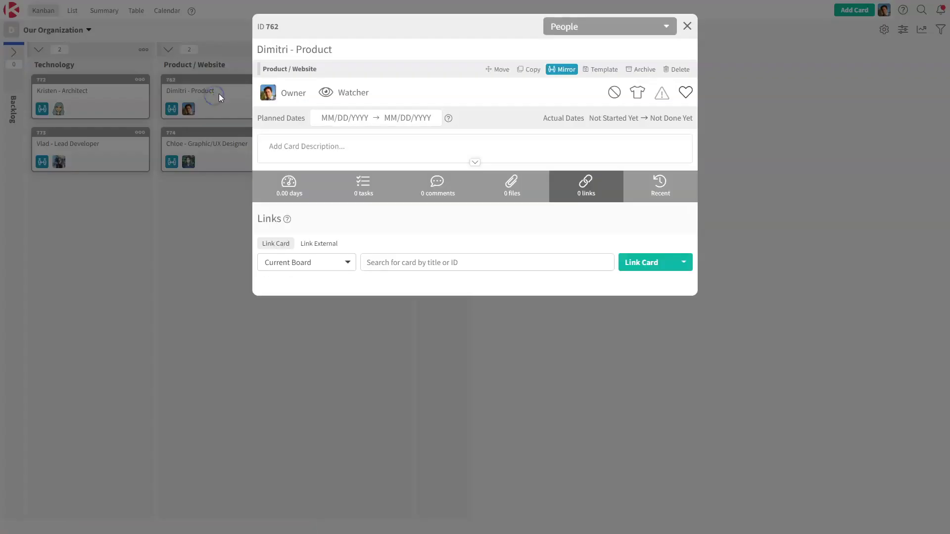
{"action": "left_click", "coordinate": [565, 70]}
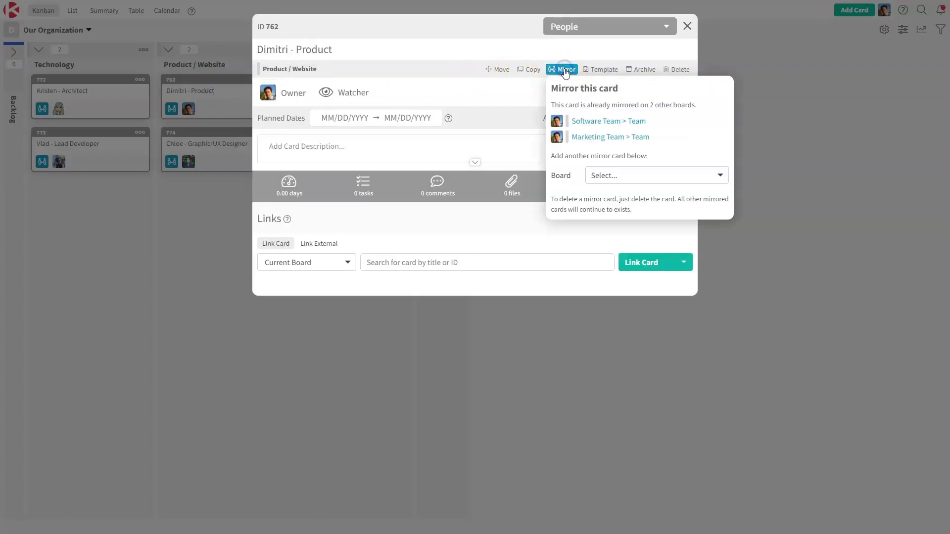
{"action": "left_click", "coordinate": [604, 127]}
{"action": "left_click", "coordinate": [611, 140]}
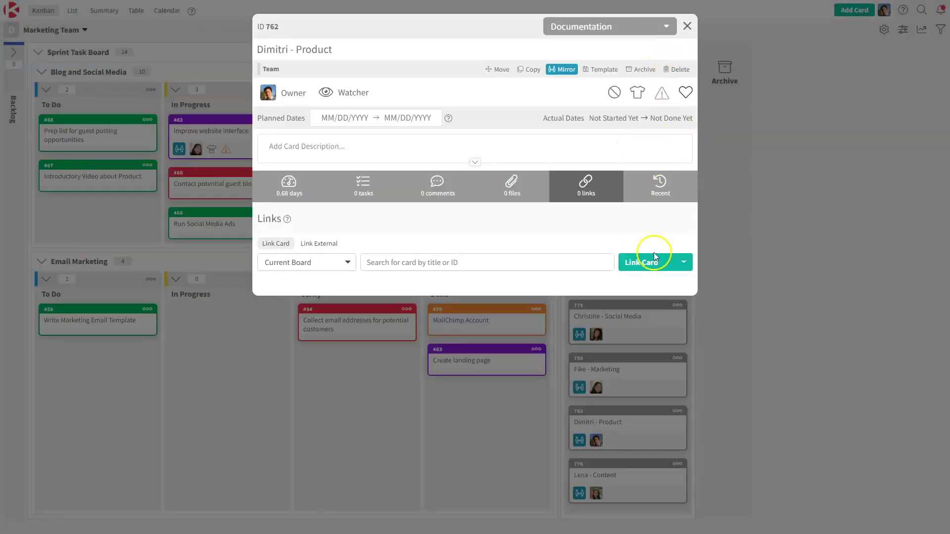
{"action": "left_click", "coordinate": [687, 25]}
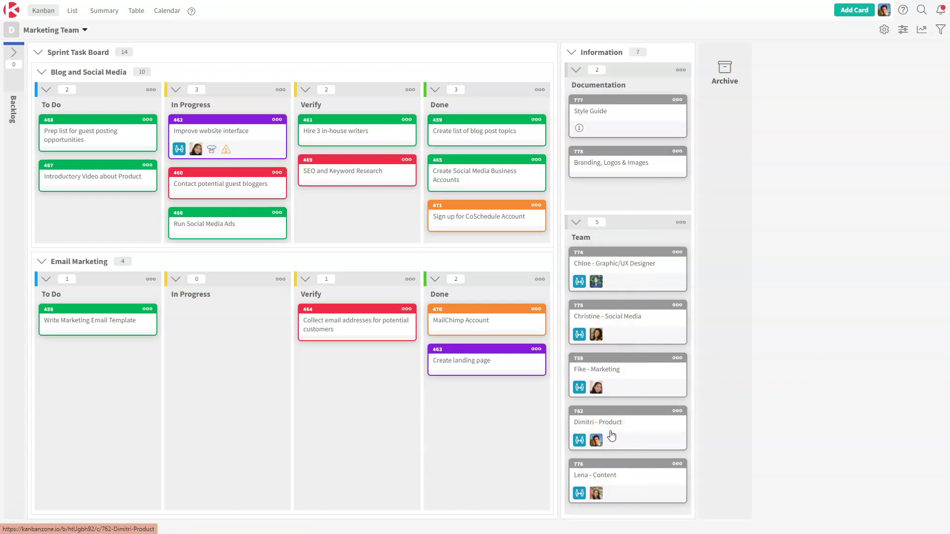
Step: Set Style Guide card 777's mirror form to target the Software Team board's Documentation column
{"action": "left_click", "coordinate": [637, 123]}
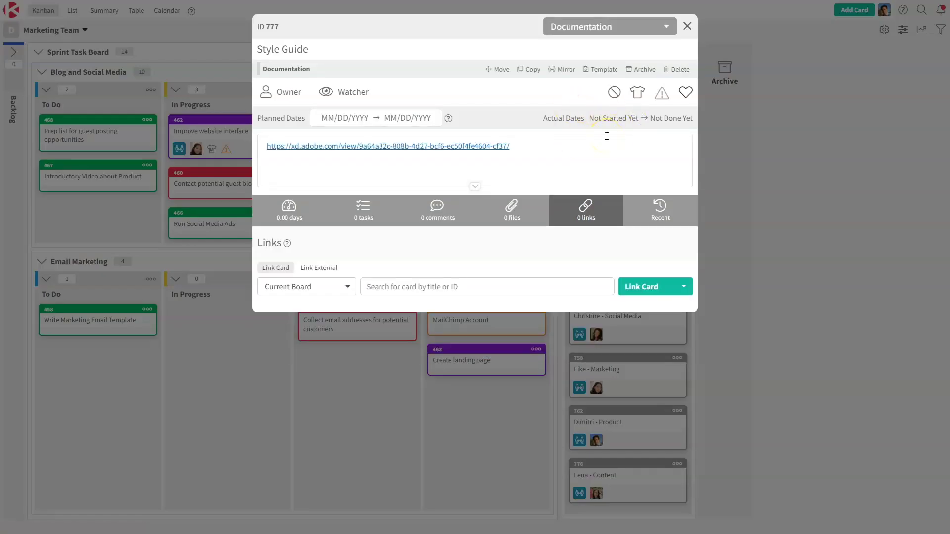
{"action": "left_click", "coordinate": [558, 70]}
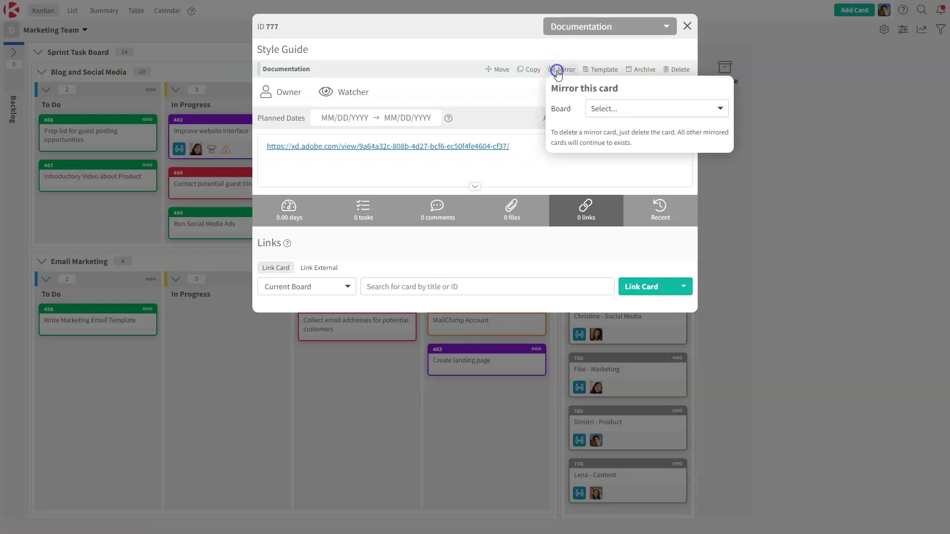
{"action": "left_click", "coordinate": [613, 110]}
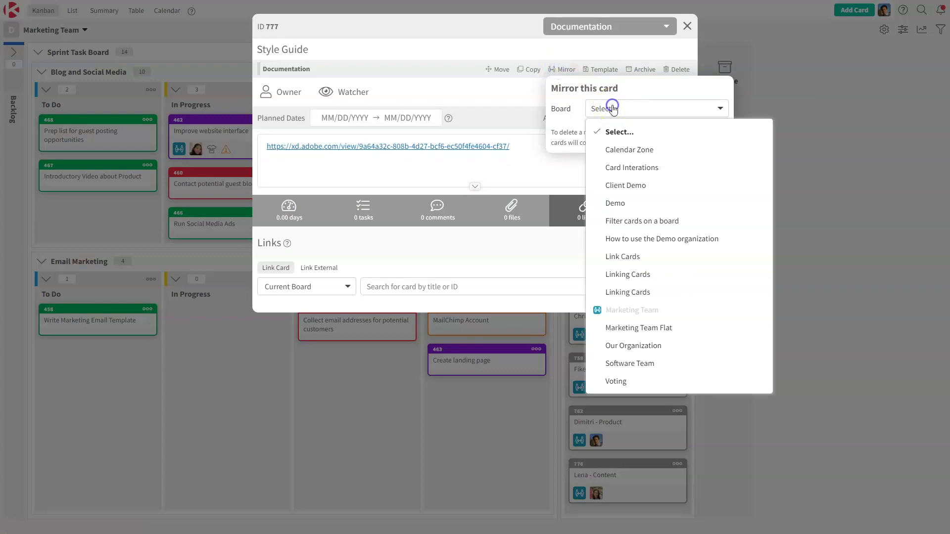
{"action": "left_click", "coordinate": [618, 364]}
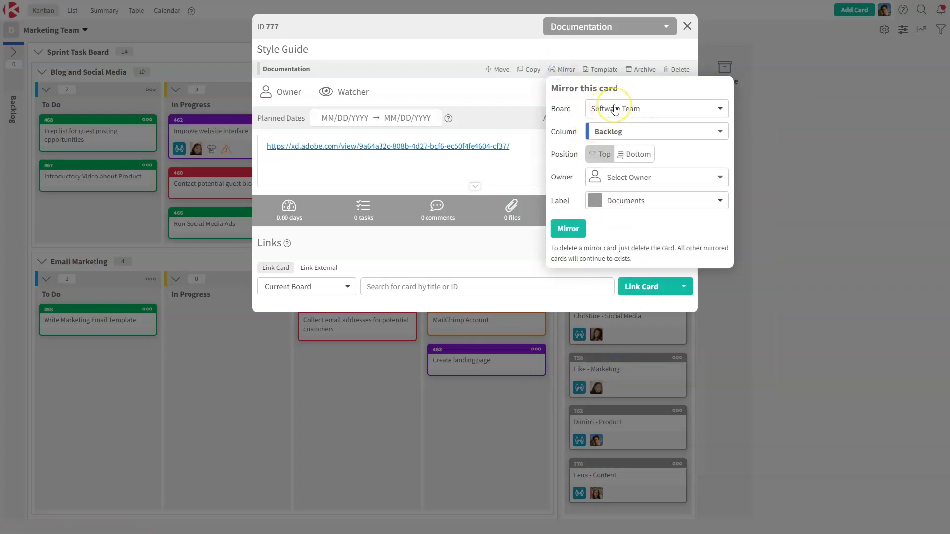
{"action": "left_click", "coordinate": [599, 109]}
{"action": "left_click", "coordinate": [614, 130]}
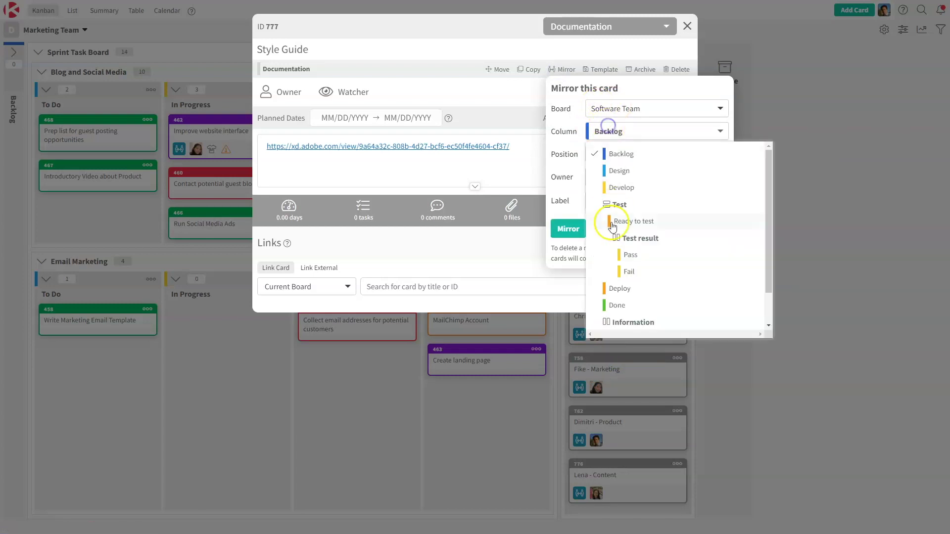
{"action": "scroll", "coordinate": [619, 227], "scroll_direction": "down", "scroll_amount": 1}
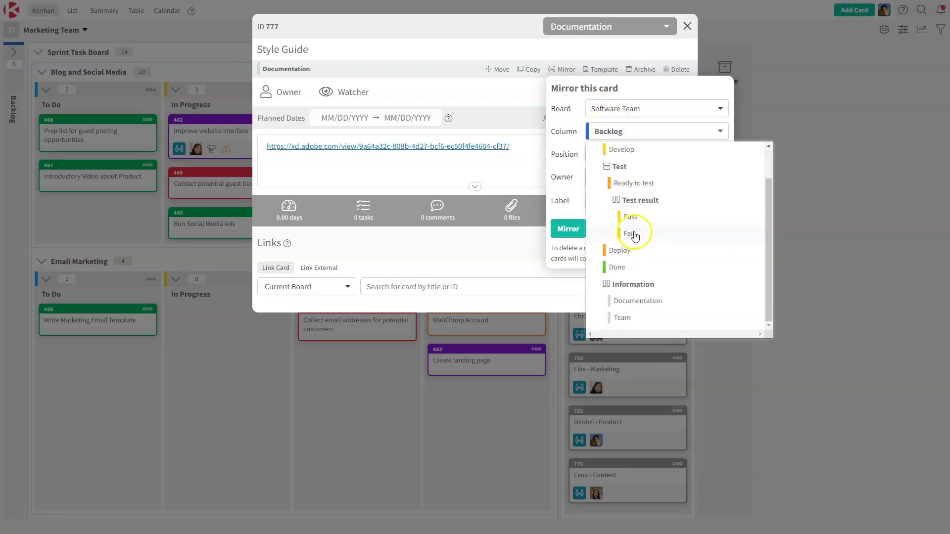
{"action": "left_click", "coordinate": [634, 302]}
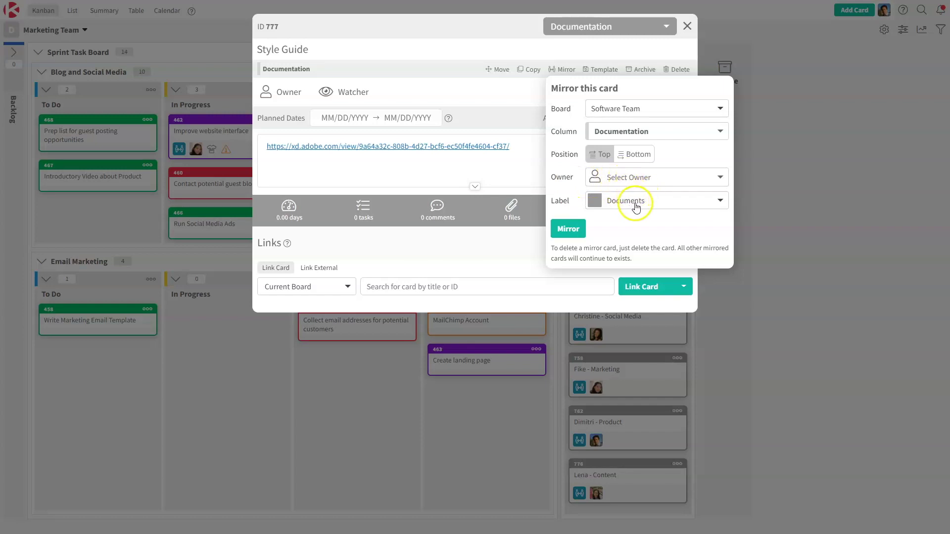
Step: Create the Style Guide mirror card in Software Team's Documentation column
{"action": "left_click", "coordinate": [562, 233]}
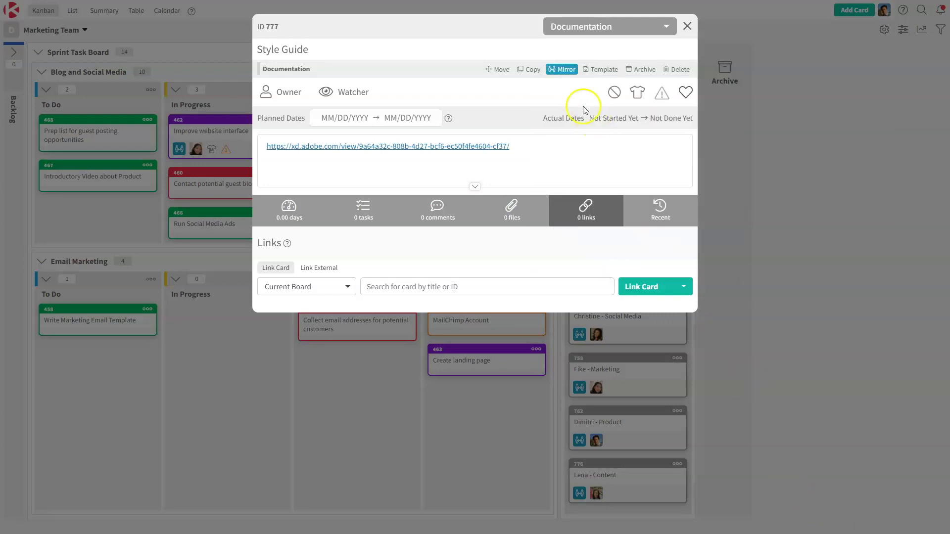
Step: Follow the Style Guide mirror link to the Software Team board's Documentation column
{"action": "left_click", "coordinate": [563, 70]}
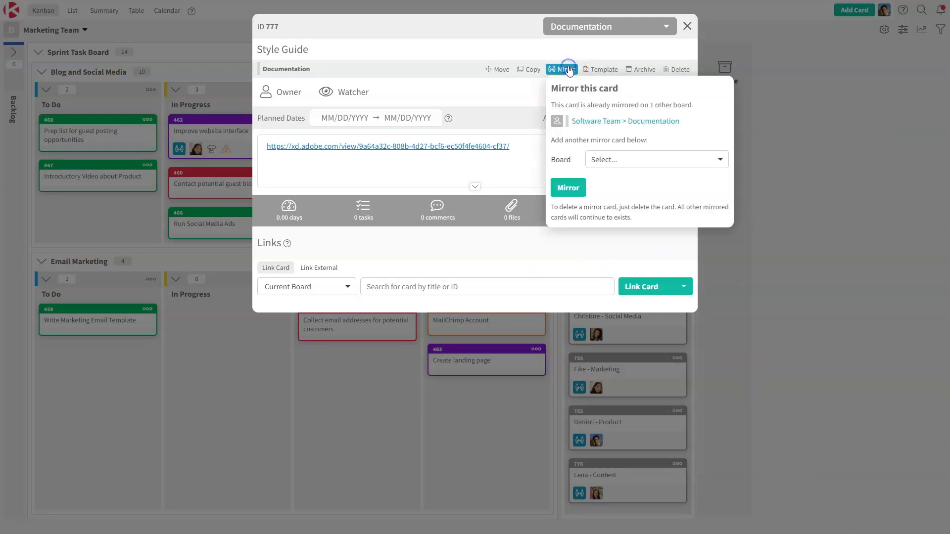
{"action": "left_click", "coordinate": [598, 123]}
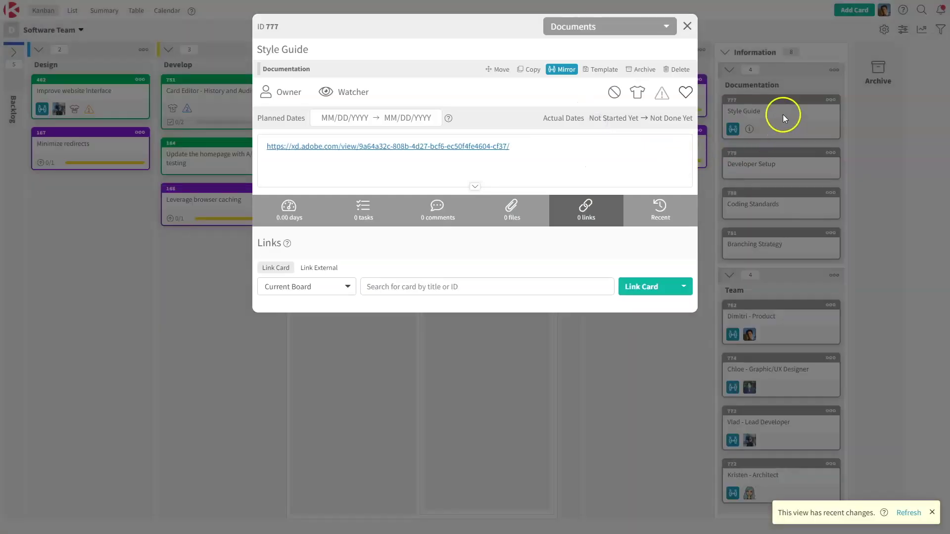
{"action": "left_click", "coordinate": [687, 25]}
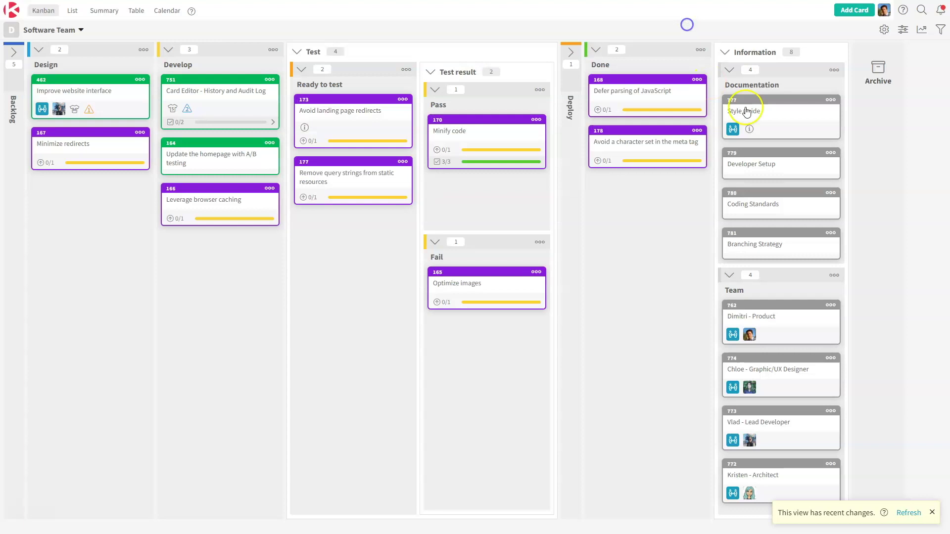
Step: Assign a teammate as owner of the mirrored Style Guide card, then jump to the Marketing Team copy
{"action": "left_click", "coordinate": [765, 123]}
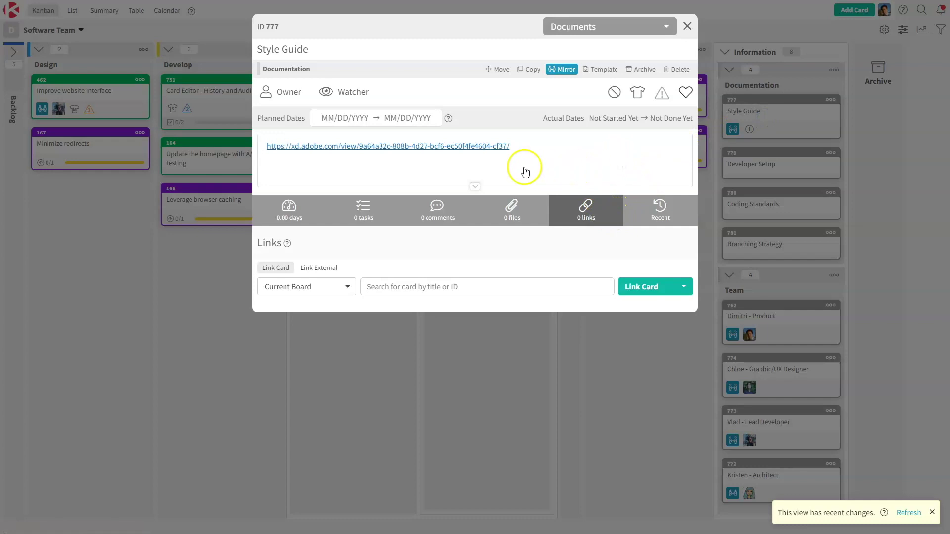
{"action": "left_click", "coordinate": [279, 94]}
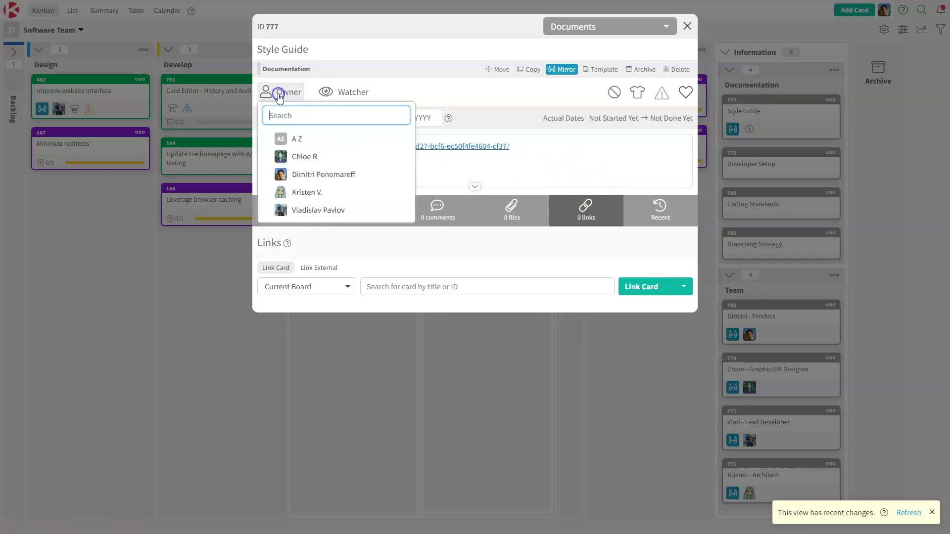
{"action": "left_click", "coordinate": [303, 159]}
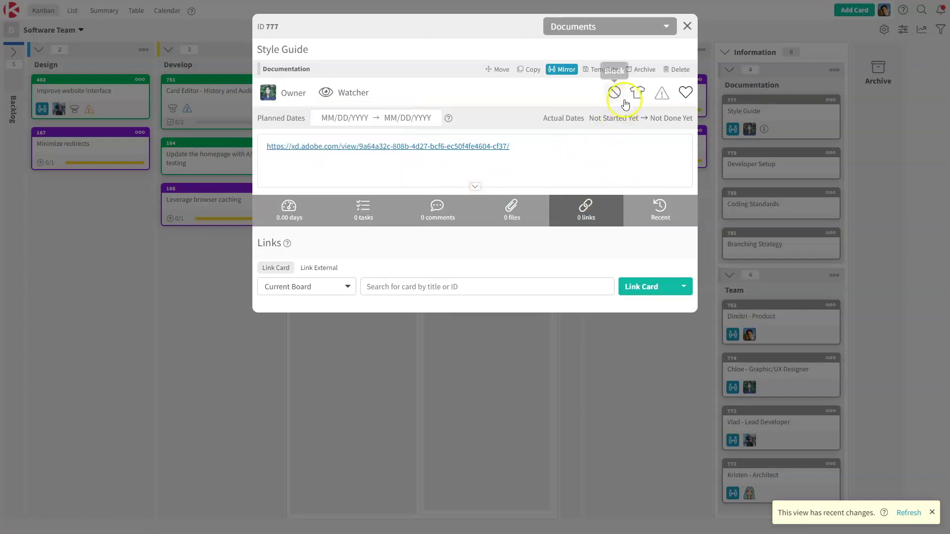
{"action": "left_click", "coordinate": [548, 70]}
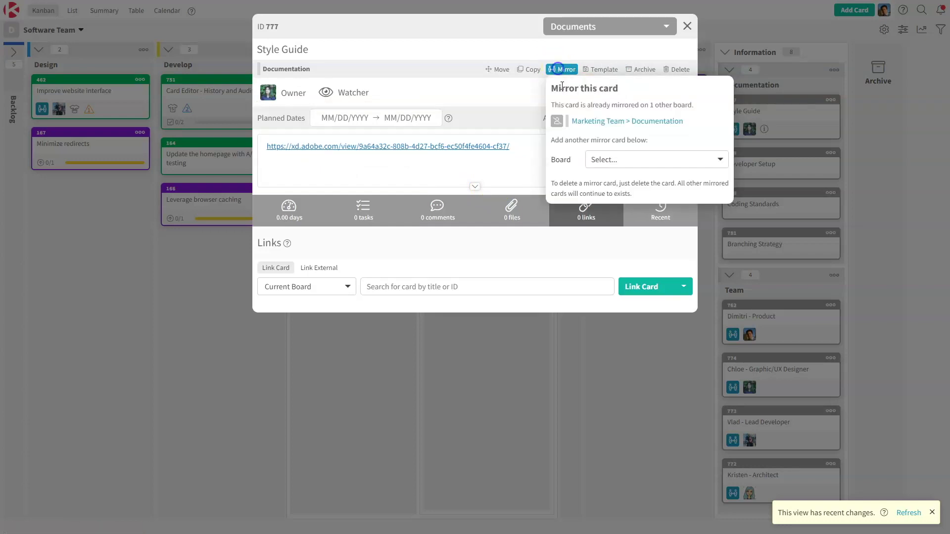
{"action": "left_click", "coordinate": [603, 126]}
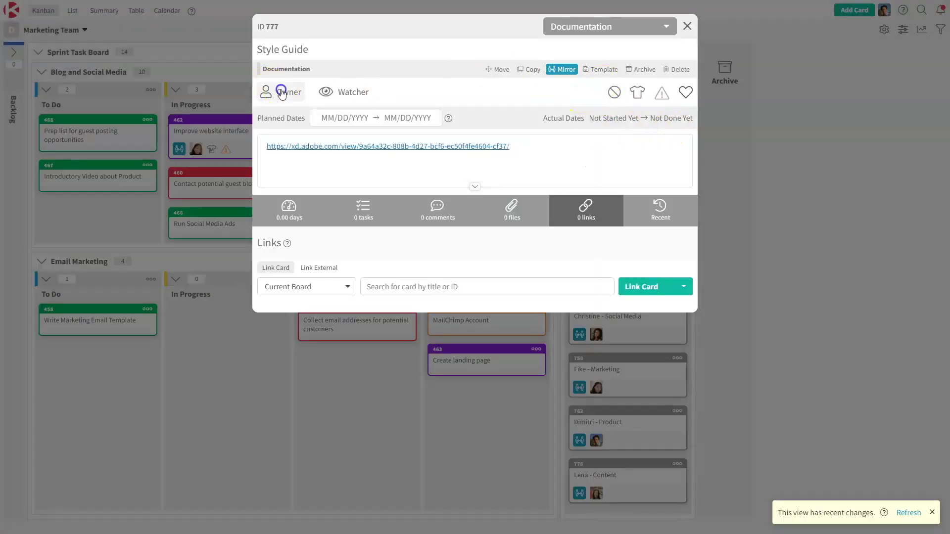
Step: Make a team member owner of the Style Guide card and review its mirror details
{"action": "left_click", "coordinate": [281, 92]}
{"action": "left_click", "coordinate": [315, 174]}
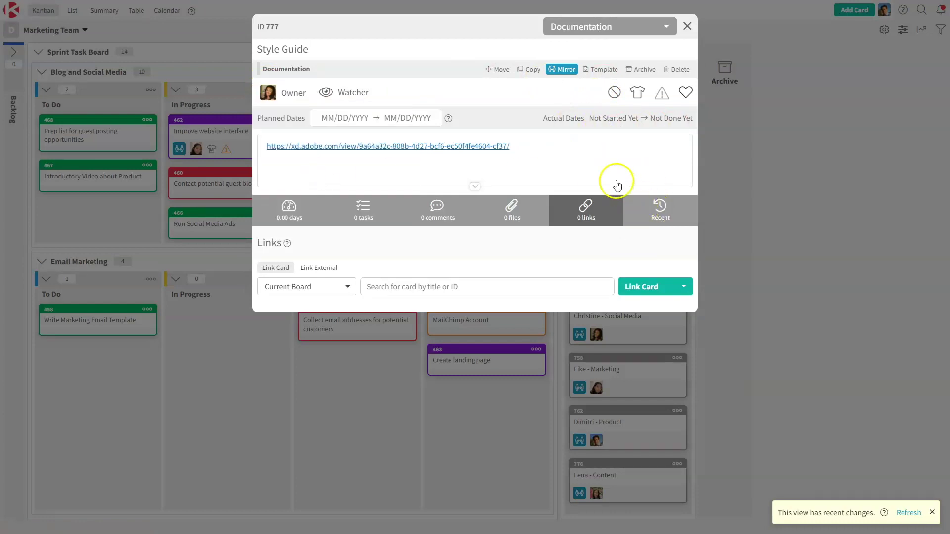
{"action": "left_click", "coordinate": [563, 70]}
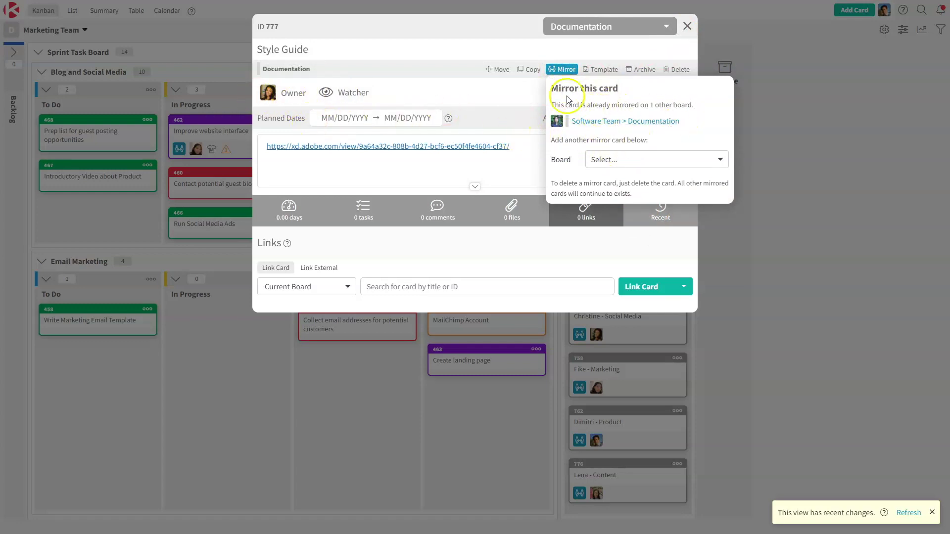
{"action": "left_click", "coordinate": [512, 92]}
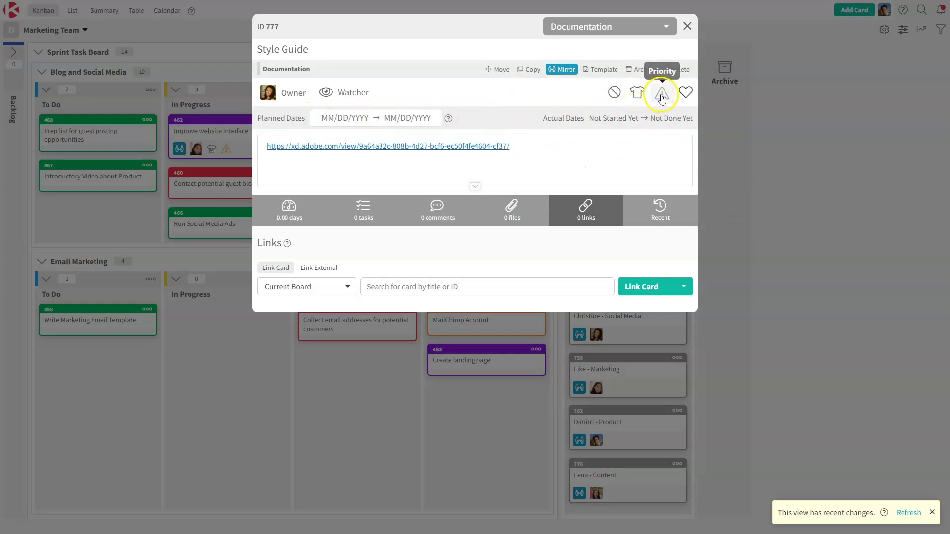
Step: Set the Style Guide card's priority to Critical and open its Software Team Documentation mirror
{"action": "left_click", "coordinate": [662, 95]}
{"action": "left_click", "coordinate": [697, 151]}
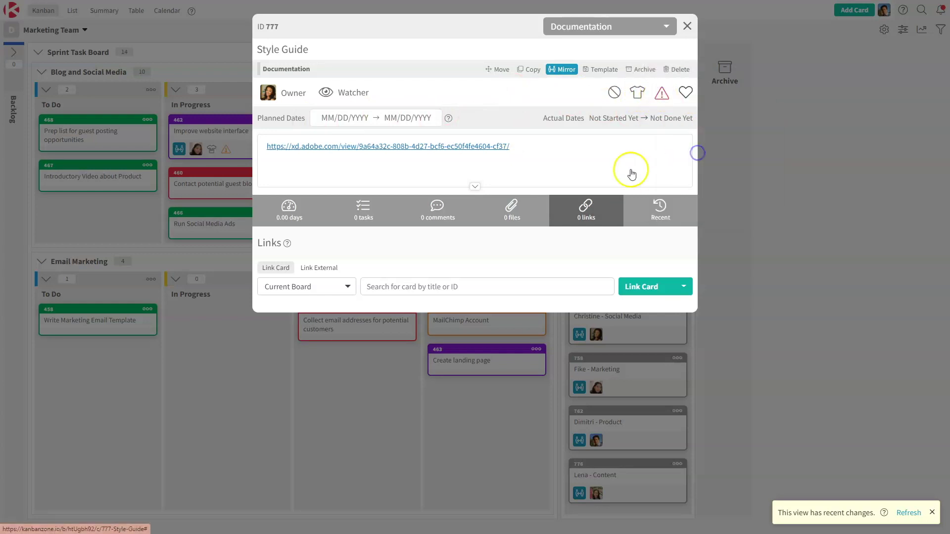
{"action": "left_click", "coordinate": [568, 70]}
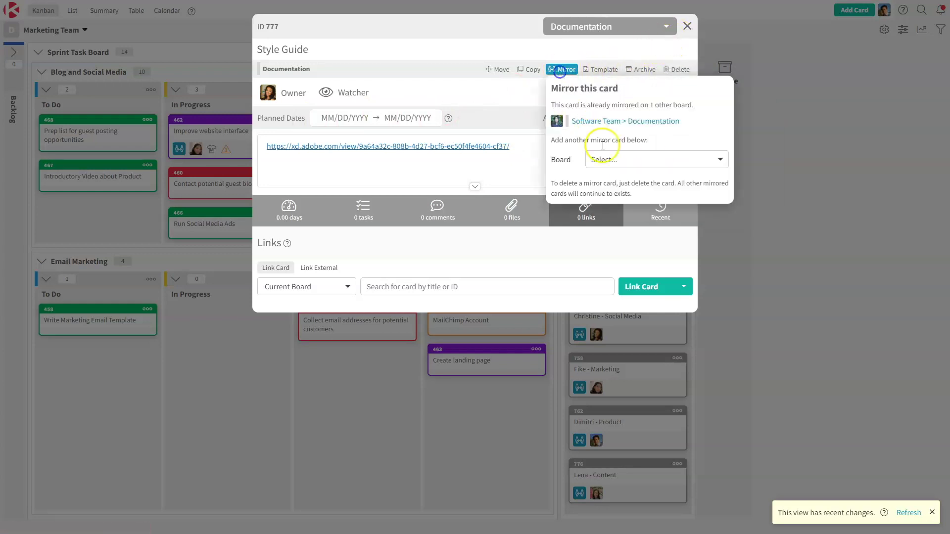
{"action": "left_click", "coordinate": [614, 123]}
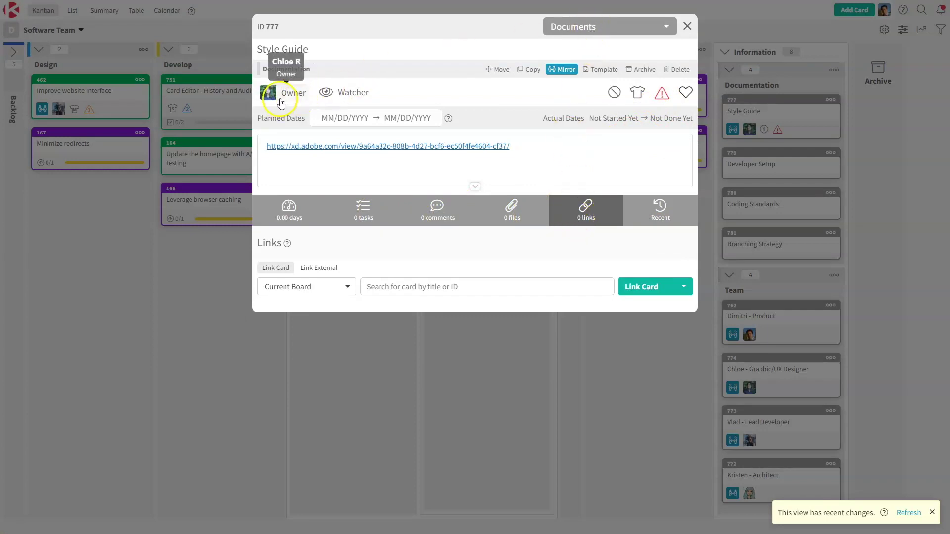
Step: Switch to the Marketing Team board and view card 462 Improve website interface's mirror details
{"action": "left_click", "coordinate": [686, 26]}
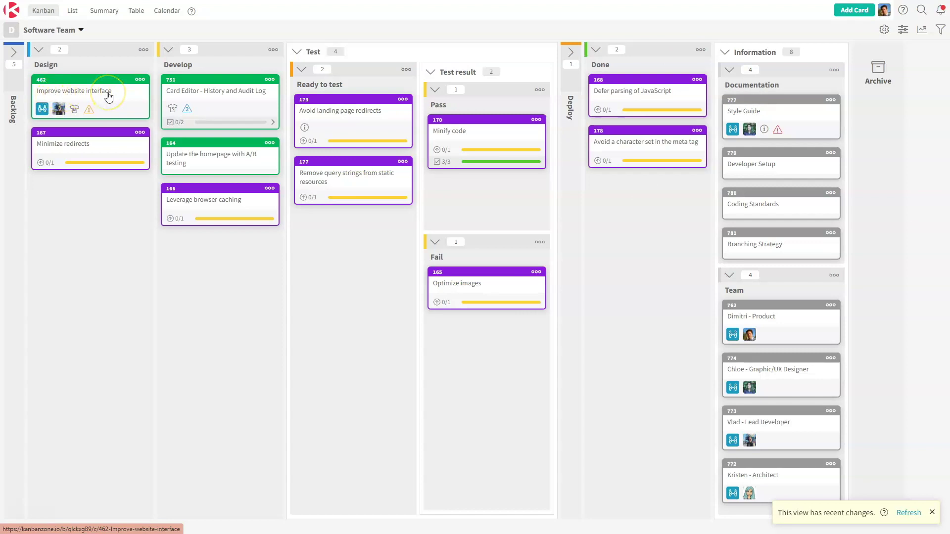
{"action": "left_click", "coordinate": [51, 28]}
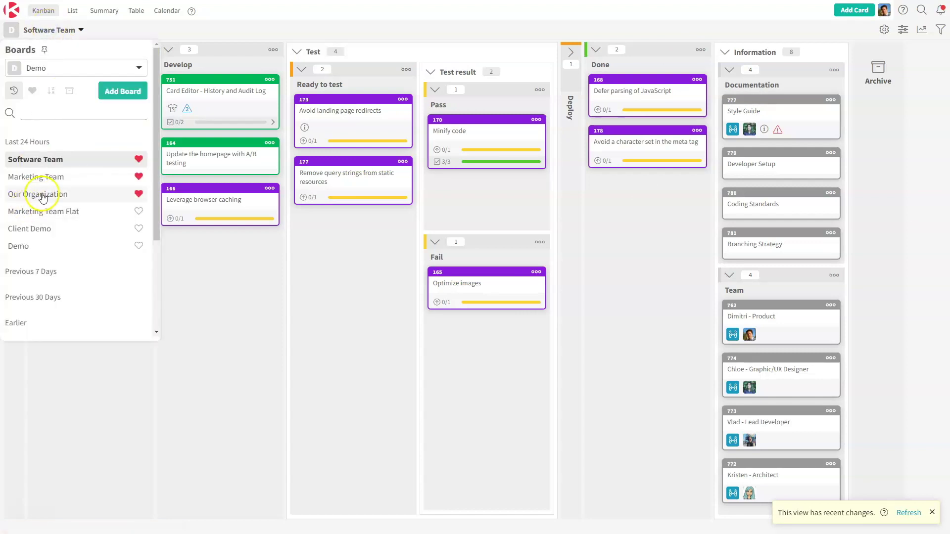
{"action": "left_click", "coordinate": [44, 178]}
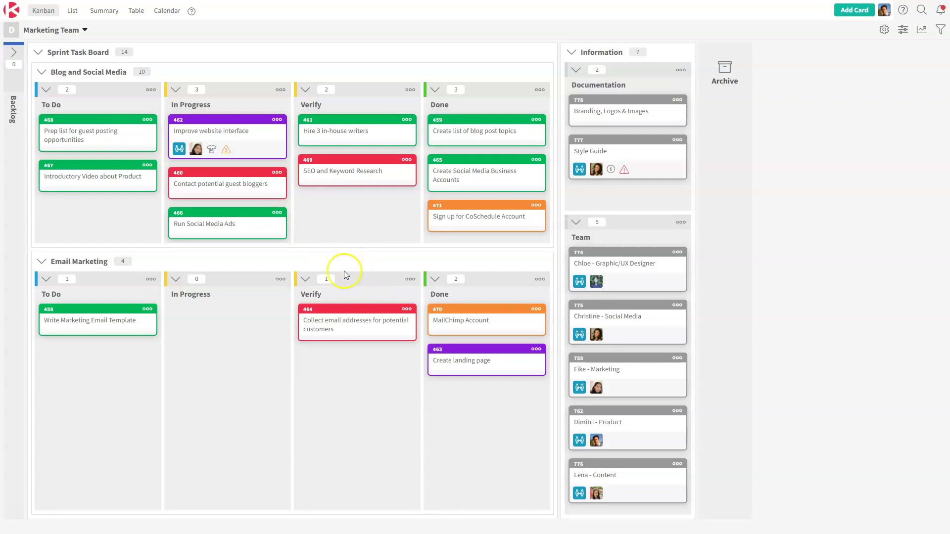
{"action": "left_click", "coordinate": [218, 132]}
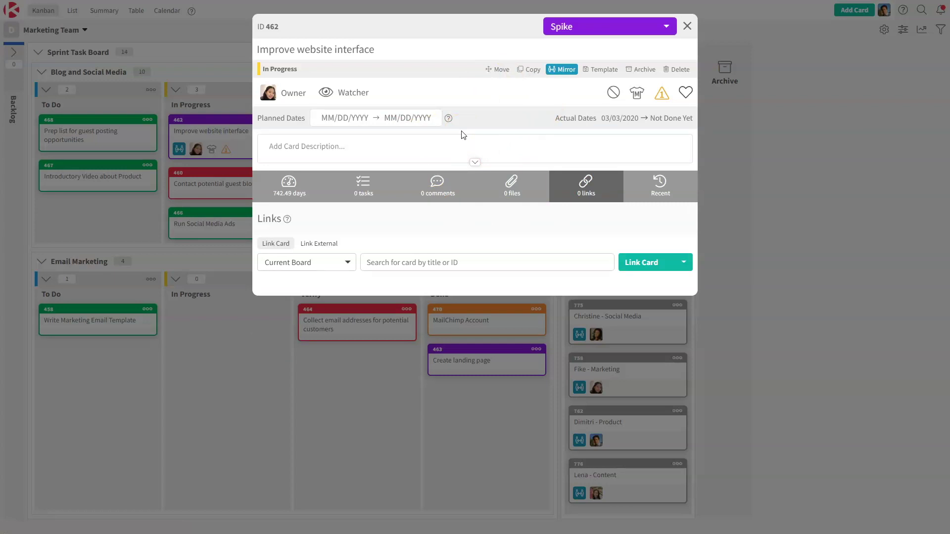
{"action": "left_click", "coordinate": [565, 74]}
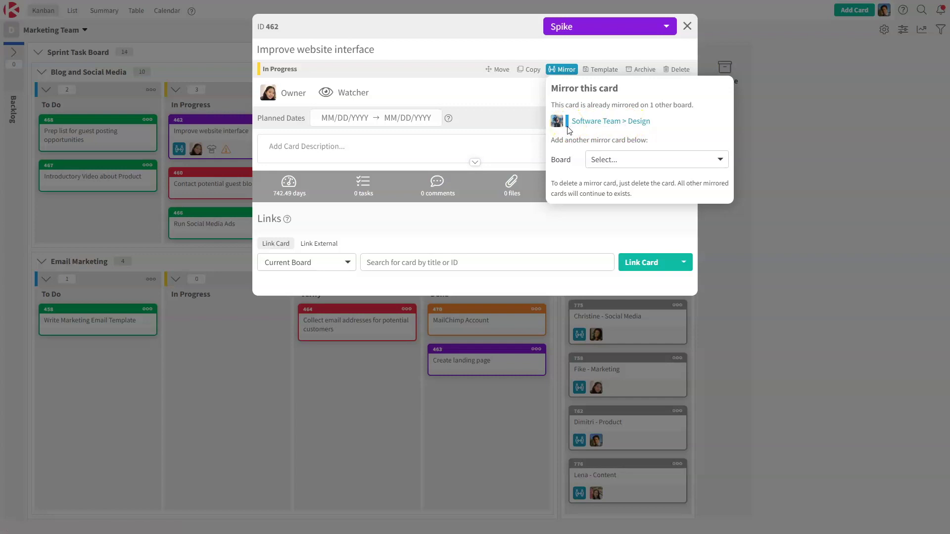
Step: Open card 462's mirror in Software Team > Design, check its link back, and close it
{"action": "left_click", "coordinate": [610, 123]}
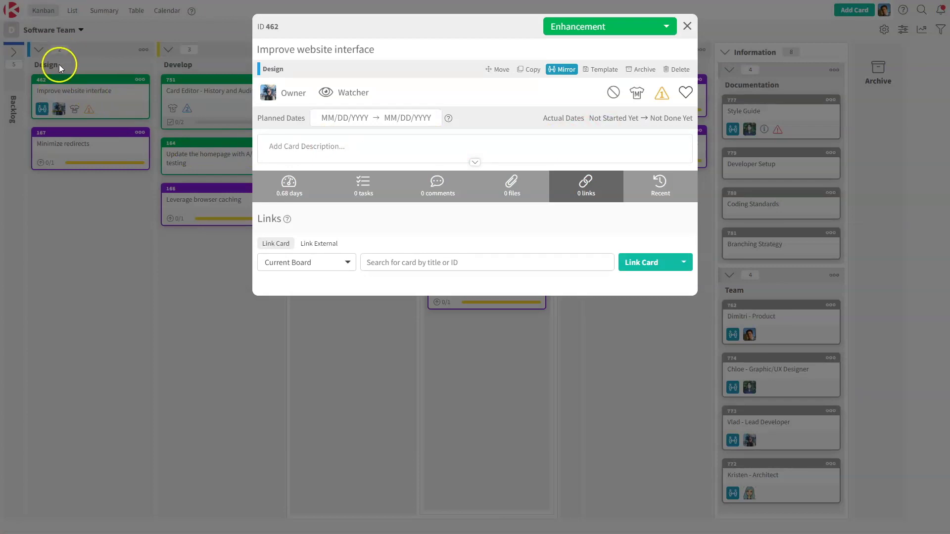
{"action": "left_click", "coordinate": [561, 70]}
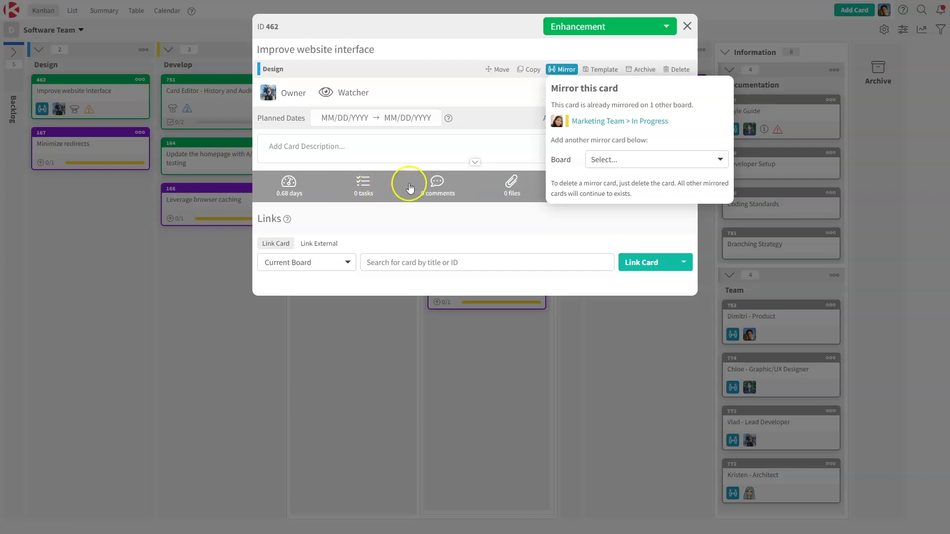
{"action": "left_click", "coordinate": [490, 144]}
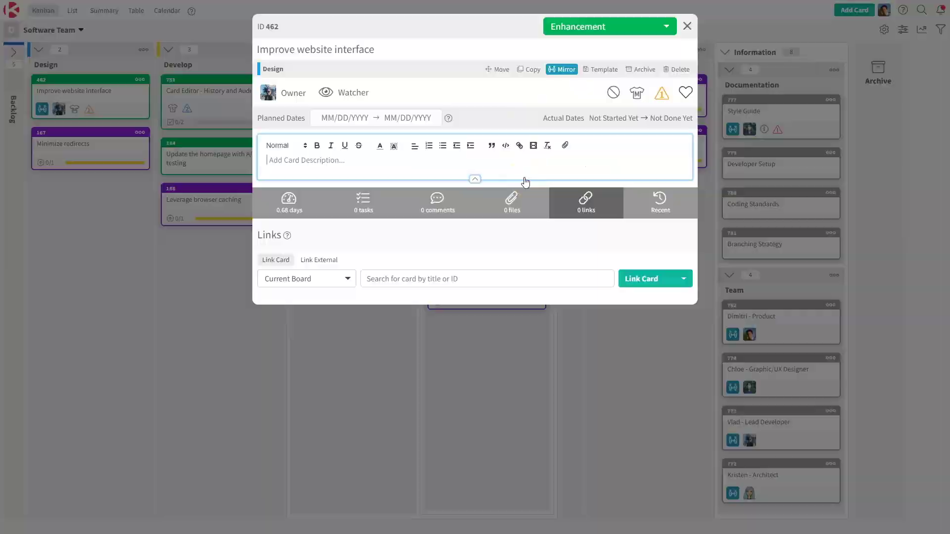
{"action": "key", "text": "Escape"}
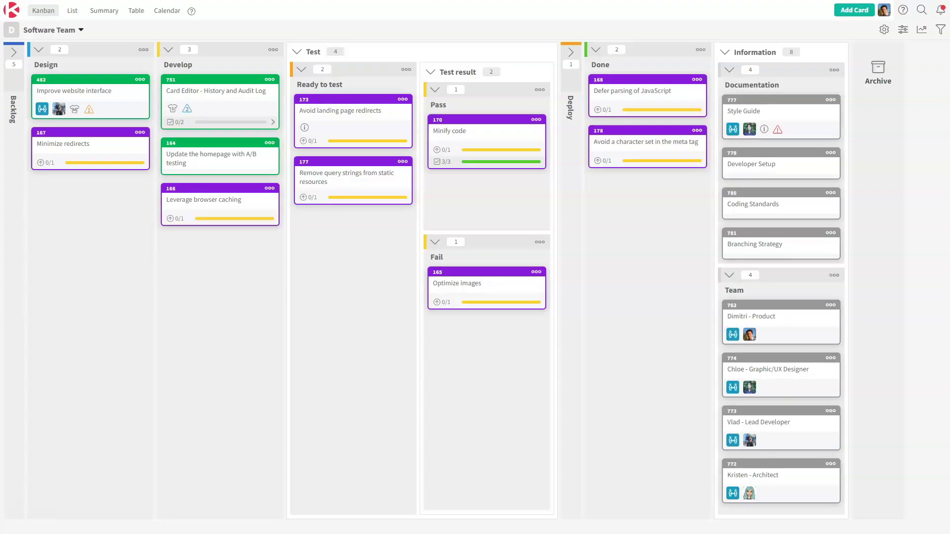
Step: Check the Style Guide card's mirror details on Software Team, then delete that card
{"action": "left_click", "coordinate": [773, 118]}
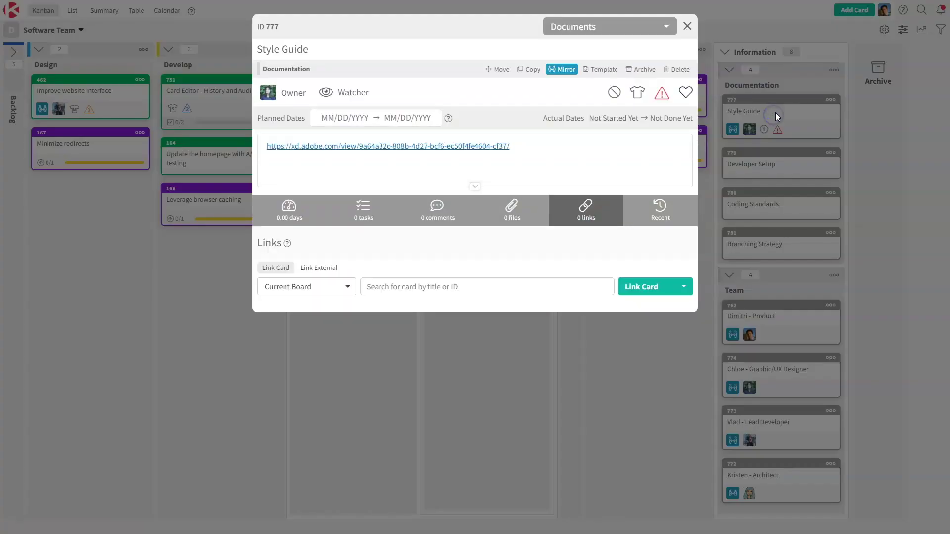
{"action": "left_click", "coordinate": [571, 80]}
{"action": "left_click", "coordinate": [564, 71]}
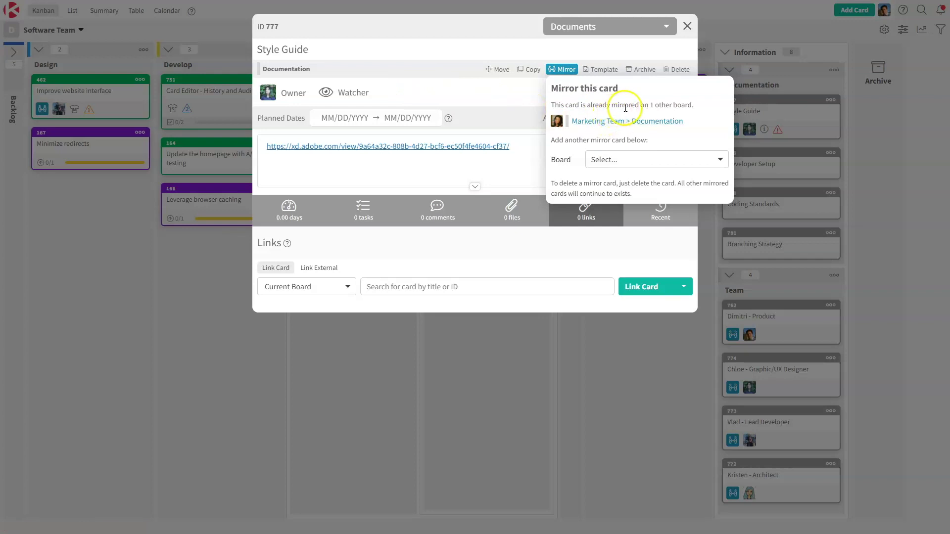
{"action": "left_click", "coordinate": [670, 51]}
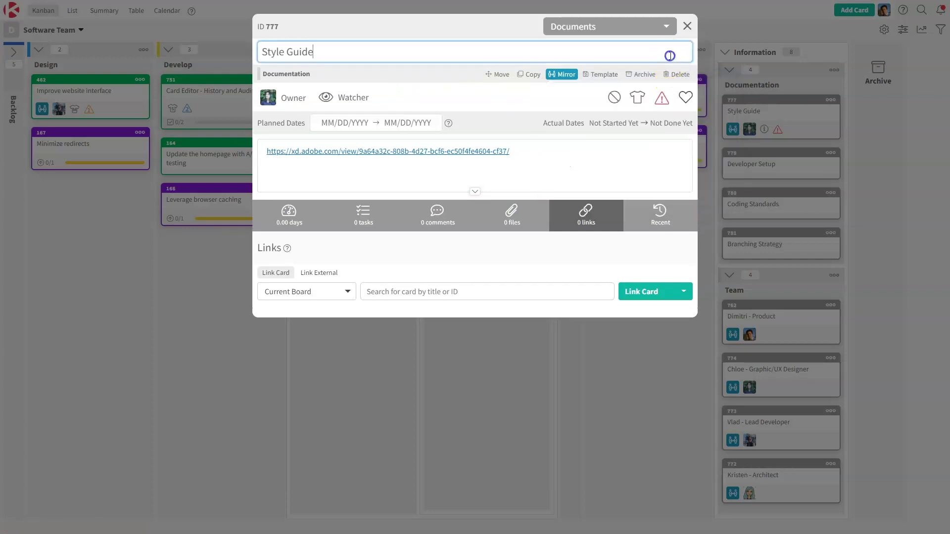
{"action": "left_click", "coordinate": [676, 74]}
{"action": "left_click", "coordinate": [676, 70]}
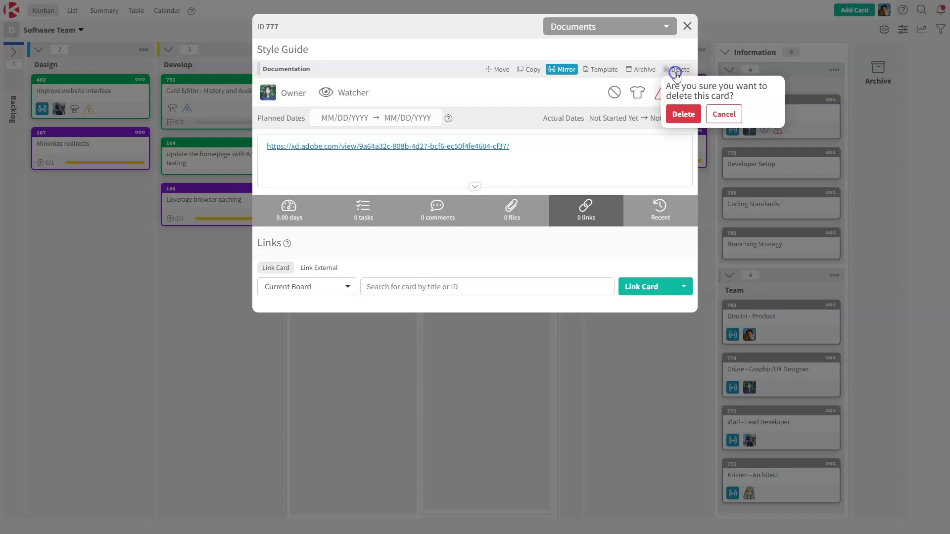
{"action": "left_click", "coordinate": [685, 116]}
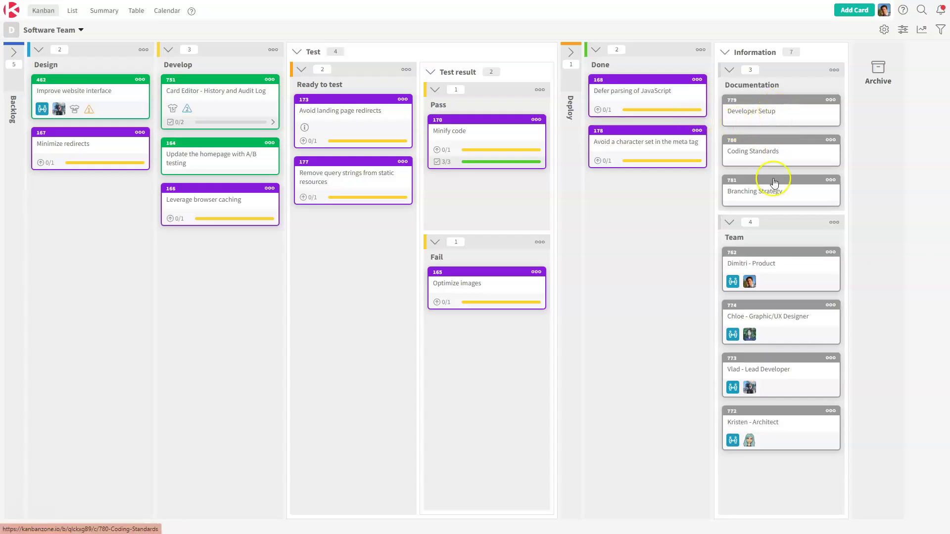
Step: Switch from the Software Team board to the Marketing Team board
{"action": "left_click", "coordinate": [62, 35]}
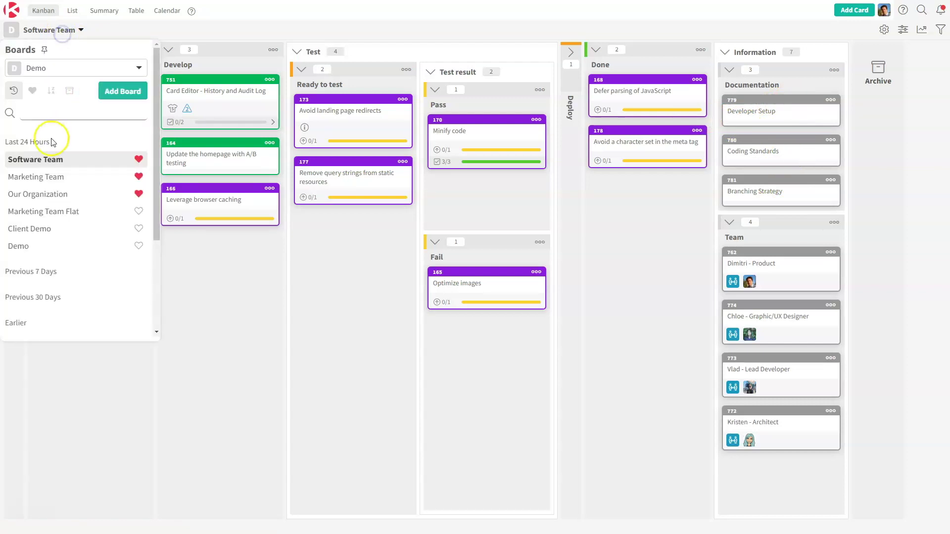
{"action": "left_click", "coordinate": [52, 177]}
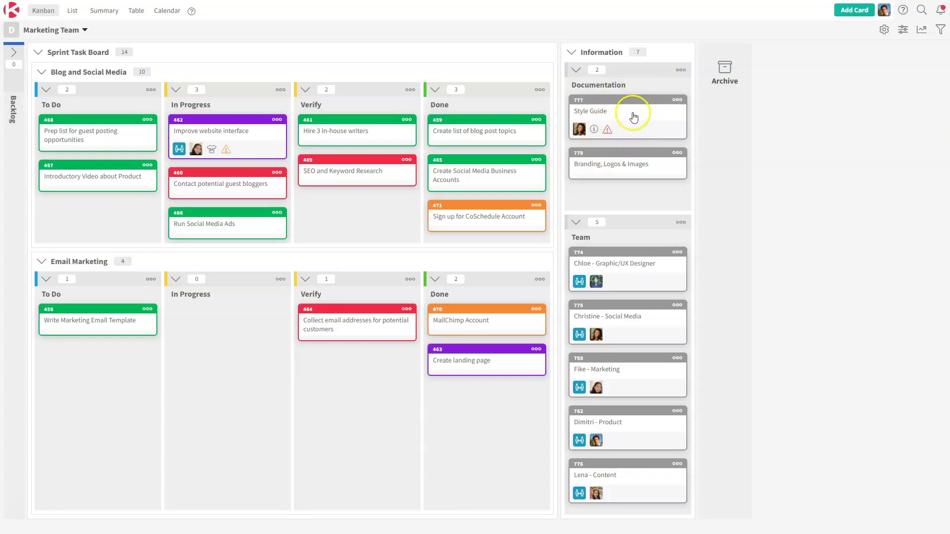